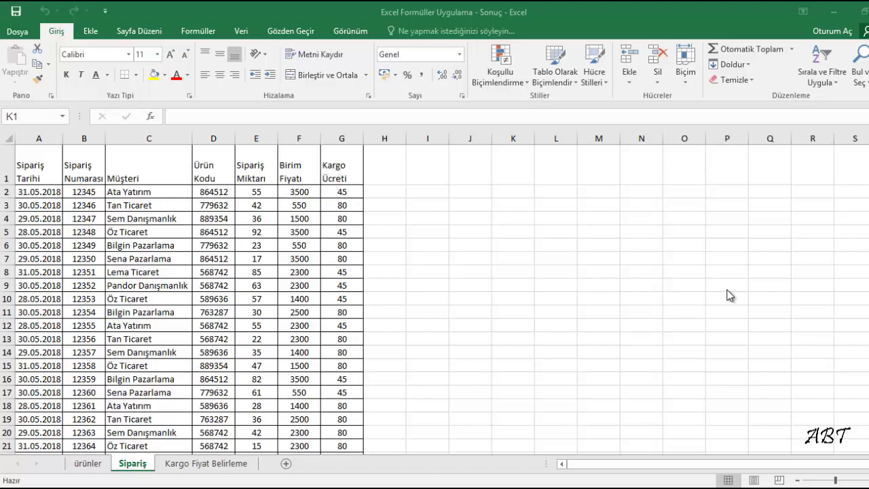
- Copy the Ürün Kodu heading from D1 into K1
left_click(210, 166)
right_click(210, 166)
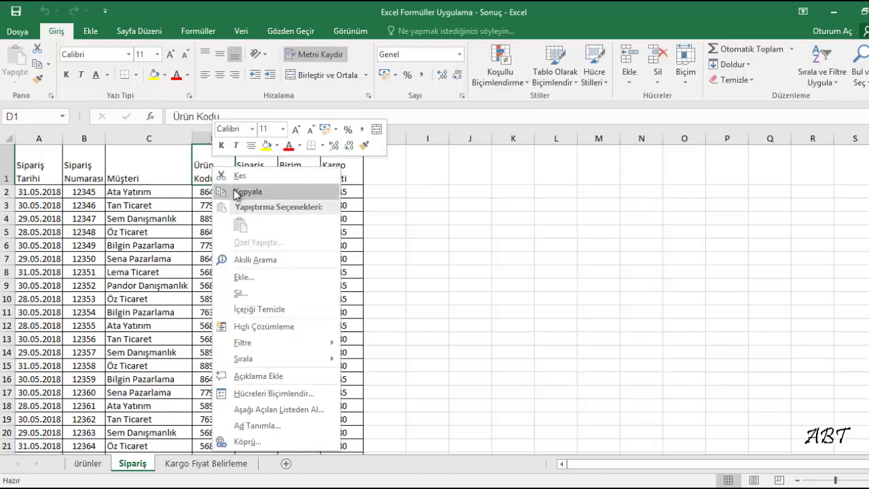
left_click(241, 191)
left_click(523, 167)
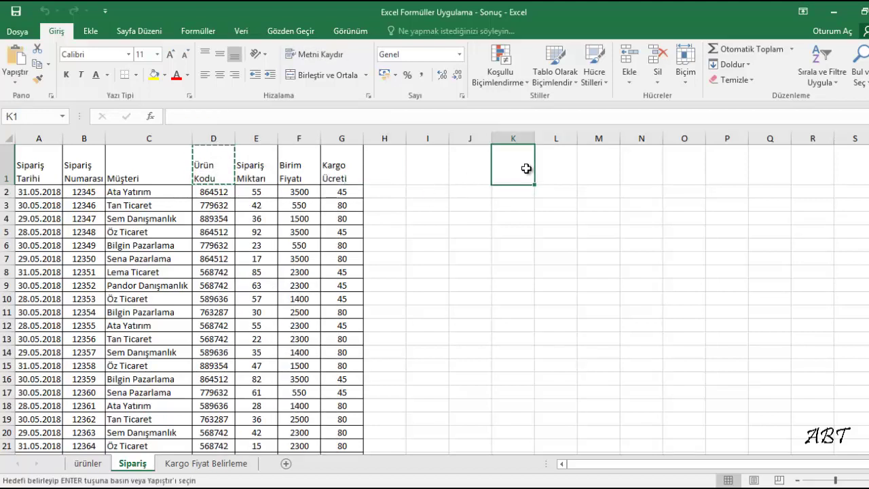
key("ctrl+v")
key("Escape")
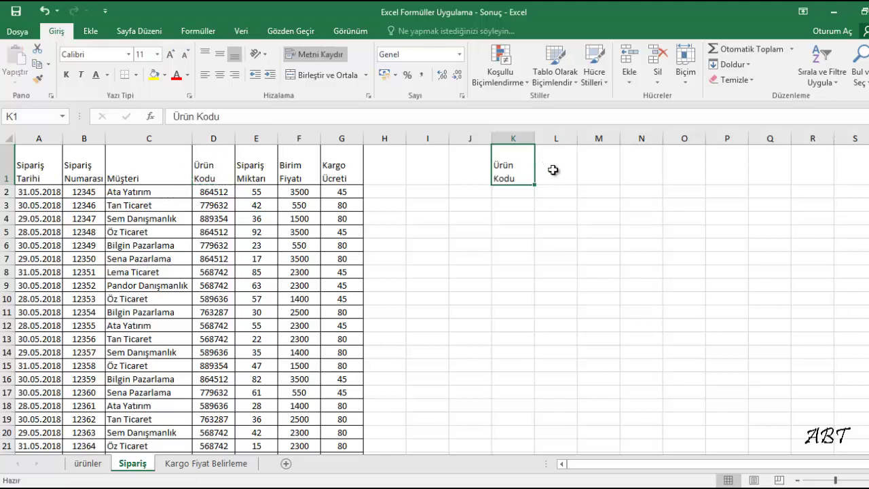
- Fill the heading into L1 and edit it to read Ürün Adı
left_click(555, 171)
left_click(527, 171)
left_click_drag(535, 185, 560, 174)
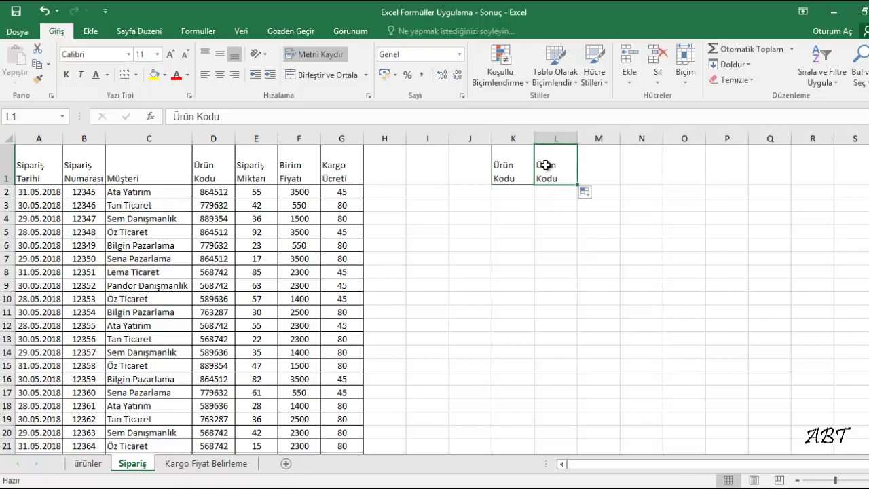
double_click(562, 178)
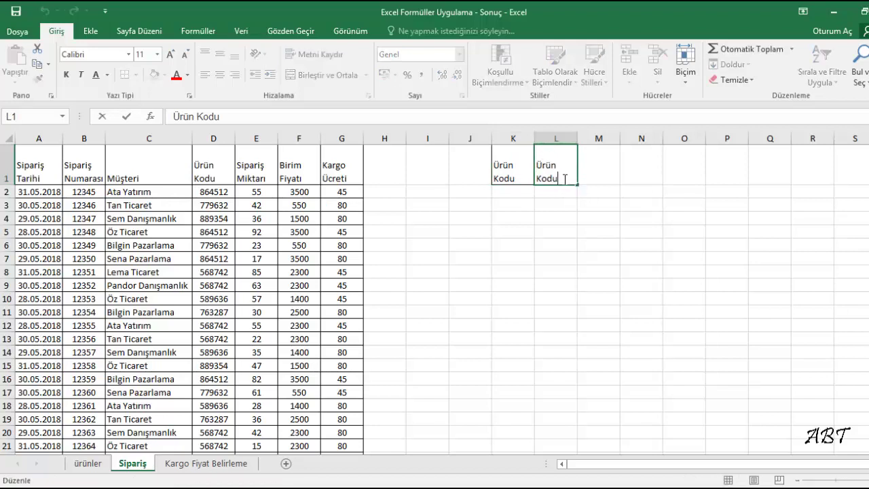
left_click_drag(559, 178, 536, 178)
type("Adı")
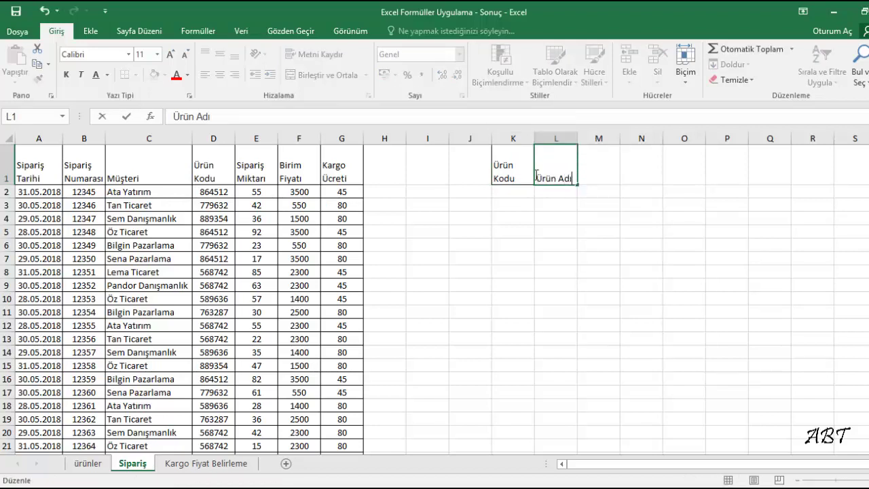
key("Return")
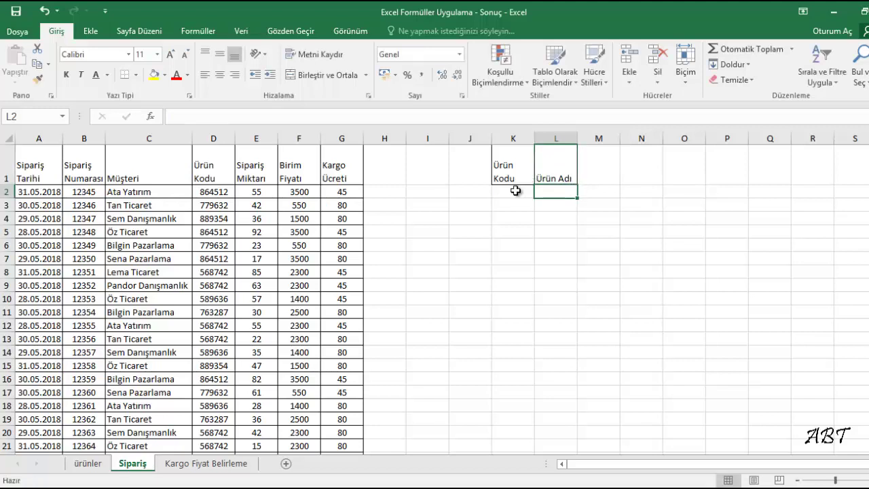
left_click(514, 191)
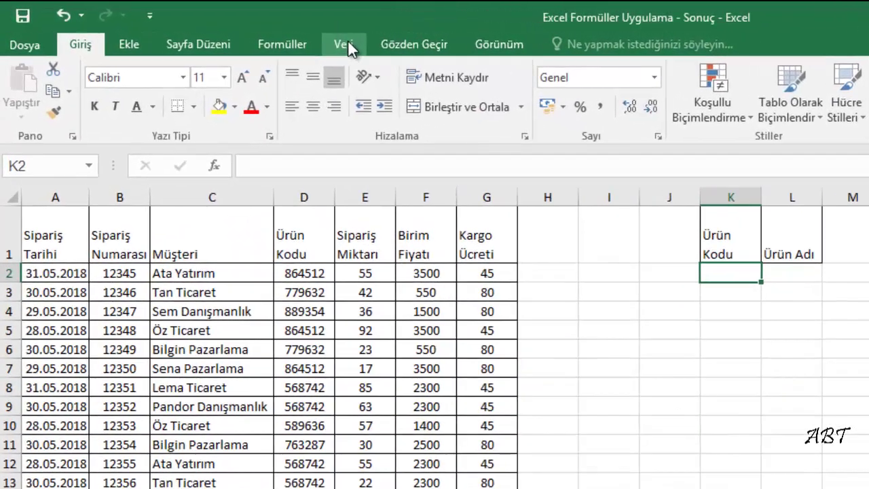
- Open Veri Doğrulama for K2 and set the allowed type to Liste
left_click(326, 42)
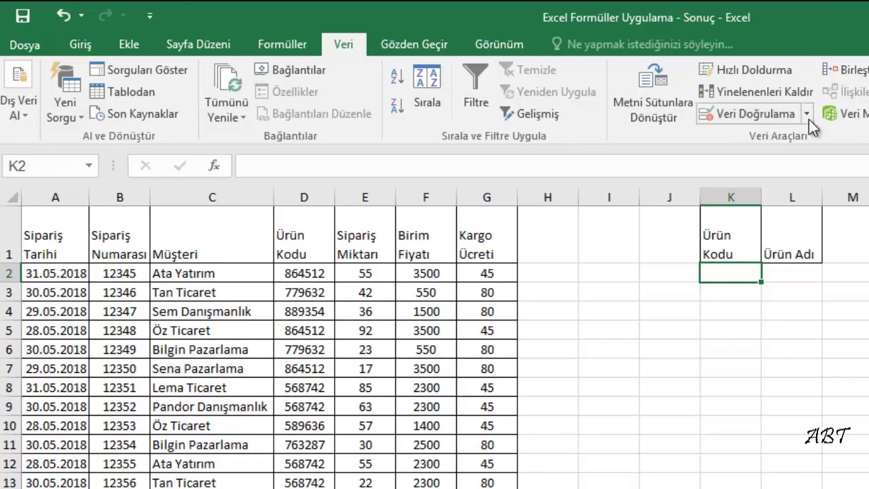
left_click(735, 115)
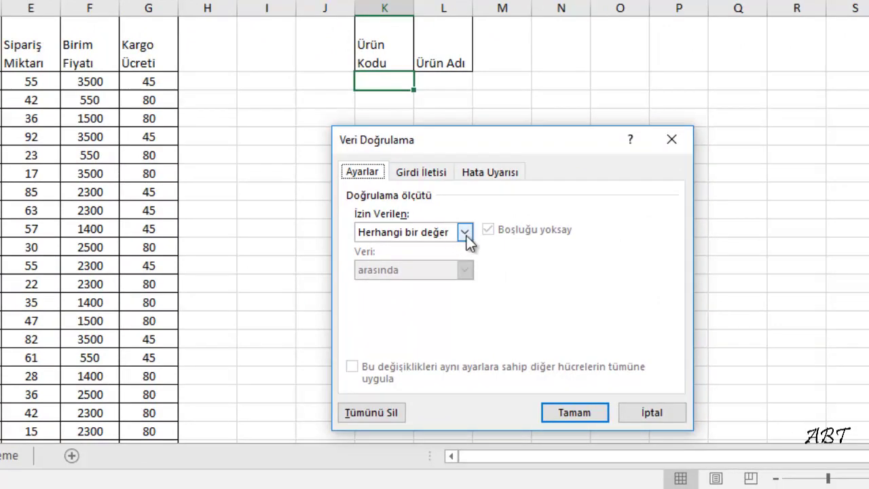
left_click(466, 233)
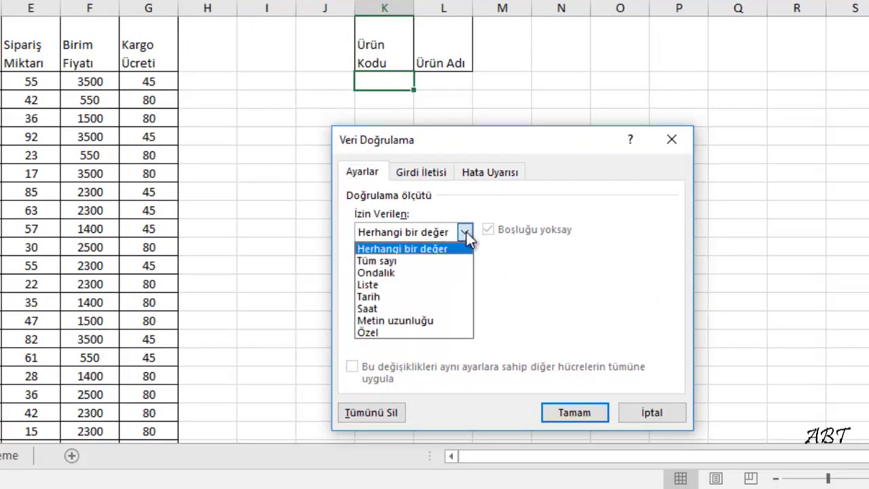
left_click(426, 285)
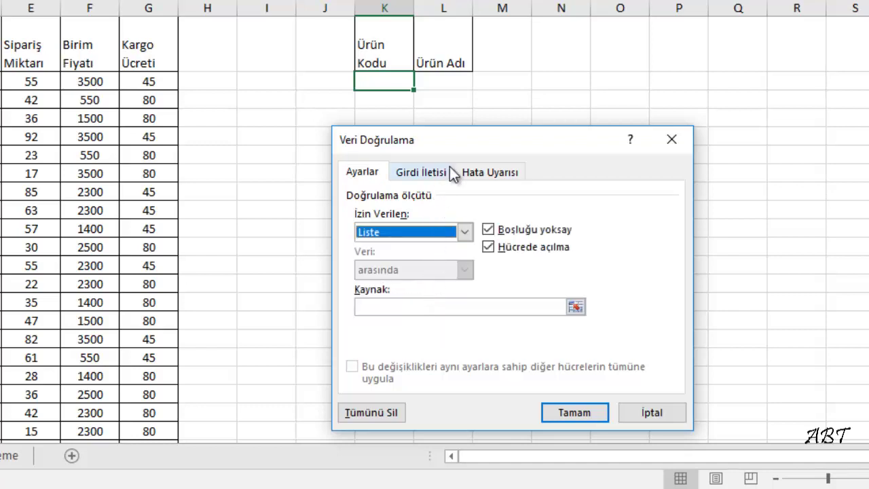
left_click(391, 308)
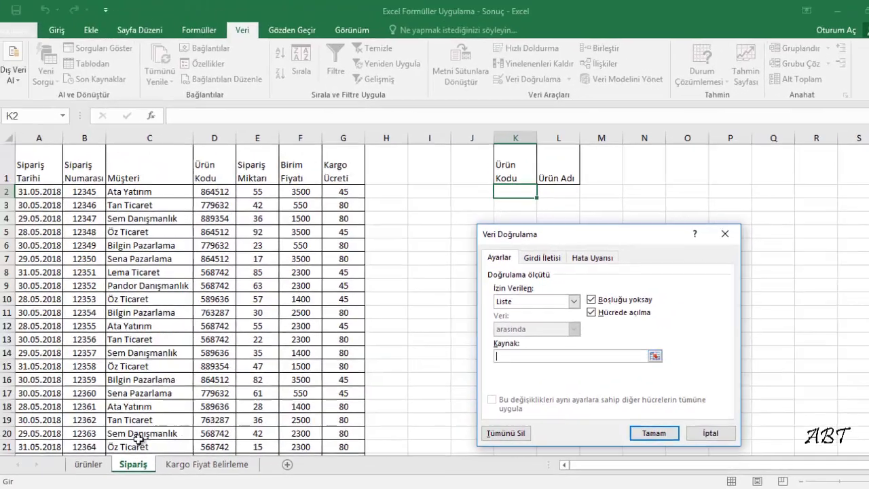
- Set the list source to ürünler!$A$2:$A$7 and apply the validation
left_click(87, 466)
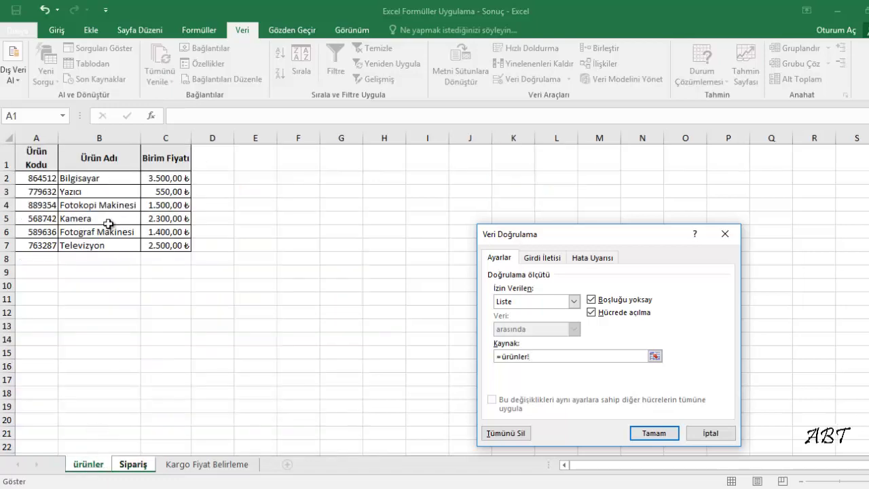
left_click_drag(44, 179, 37, 245)
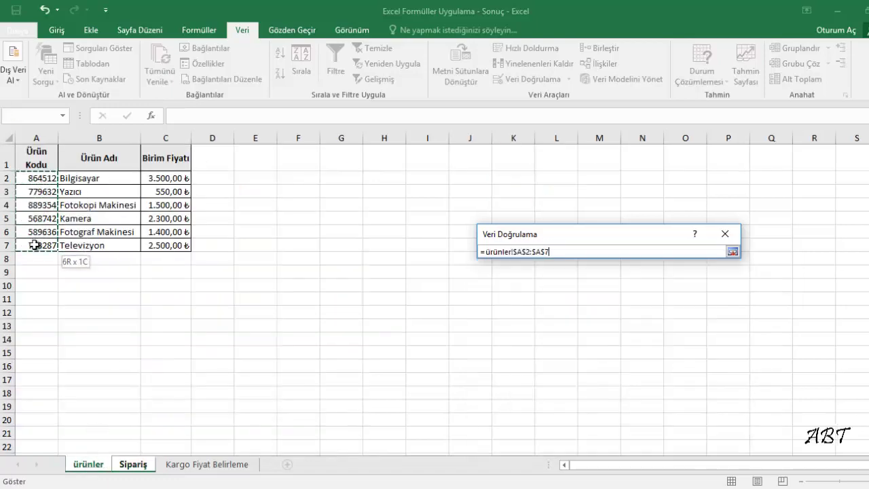
left_click(659, 432)
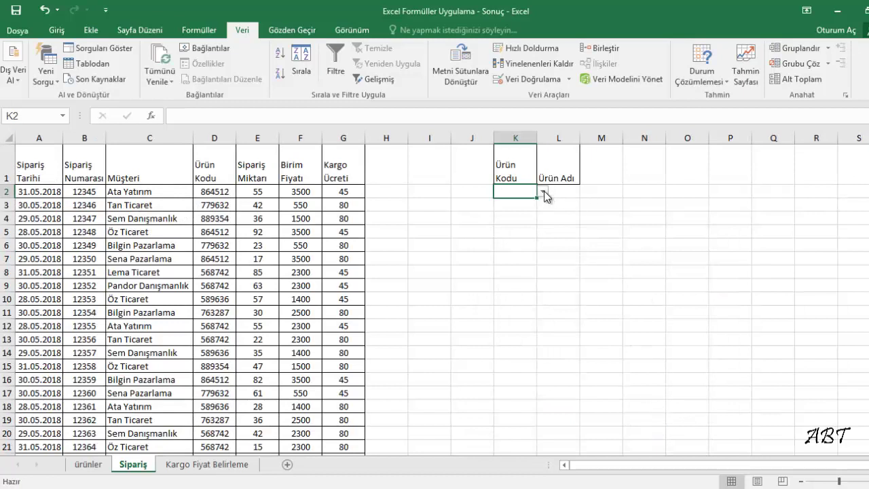
- Pick 864512, then 889354 from K2's dropdown, and select L2
left_click(543, 192)
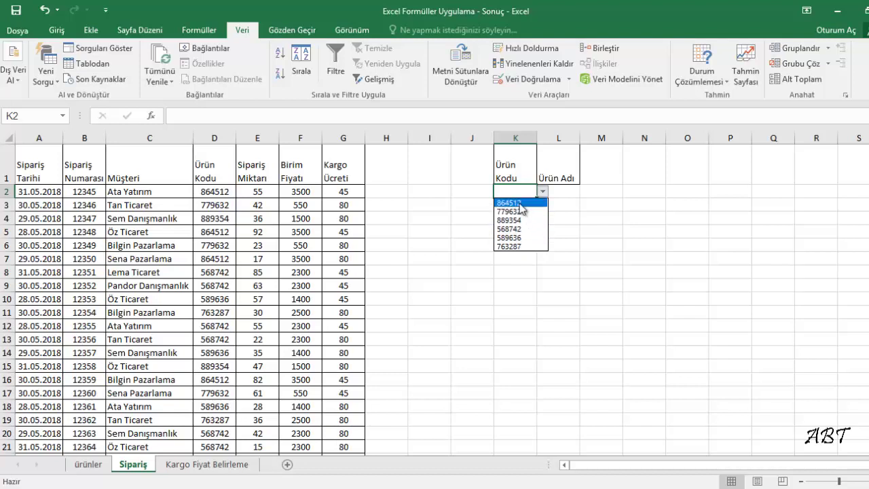
left_click(519, 202)
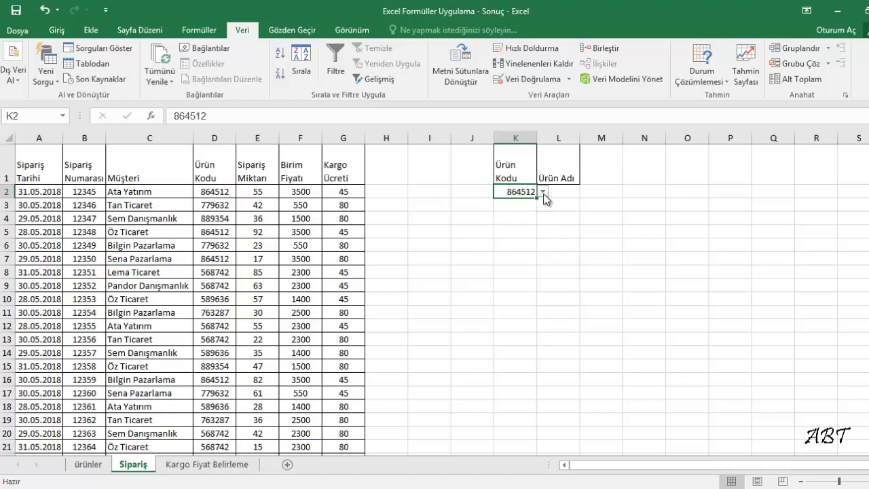
left_click(542, 192)
left_click(533, 222)
left_click(562, 192)
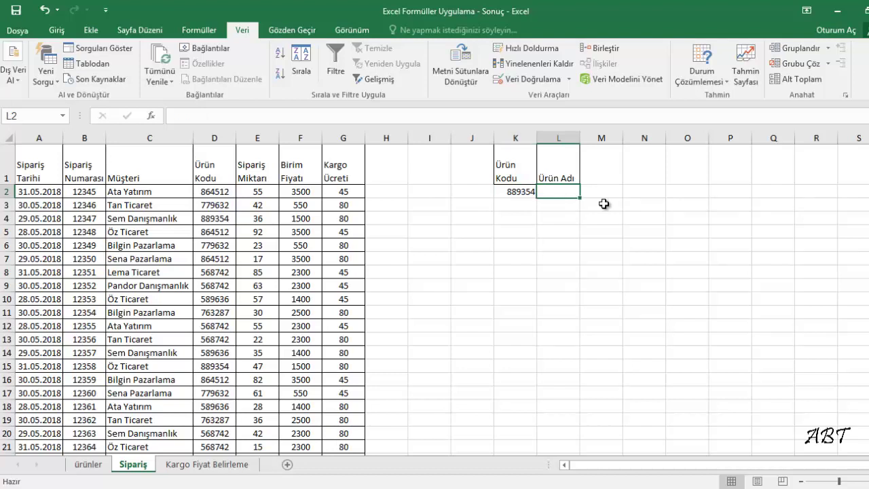
- Insert the DÜŞEYARA function into L2 from the Tümü category
left_click(153, 115)
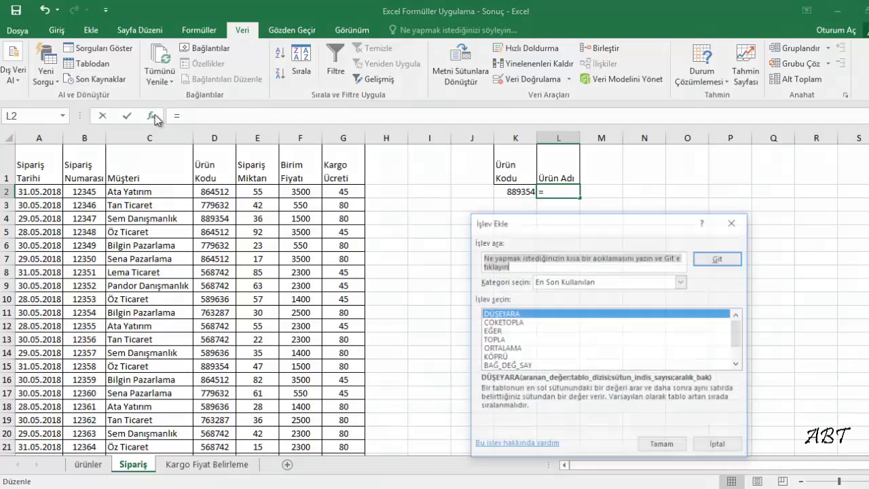
left_click(568, 281)
left_click(564, 299)
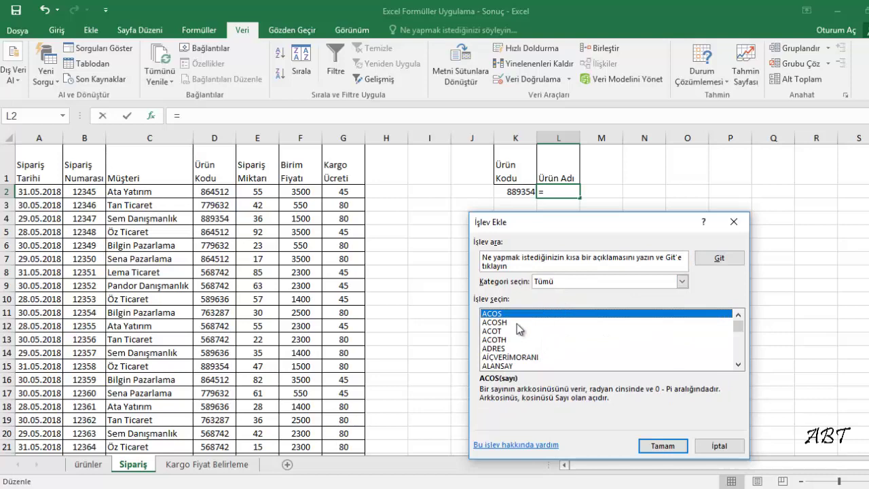
type("dü")
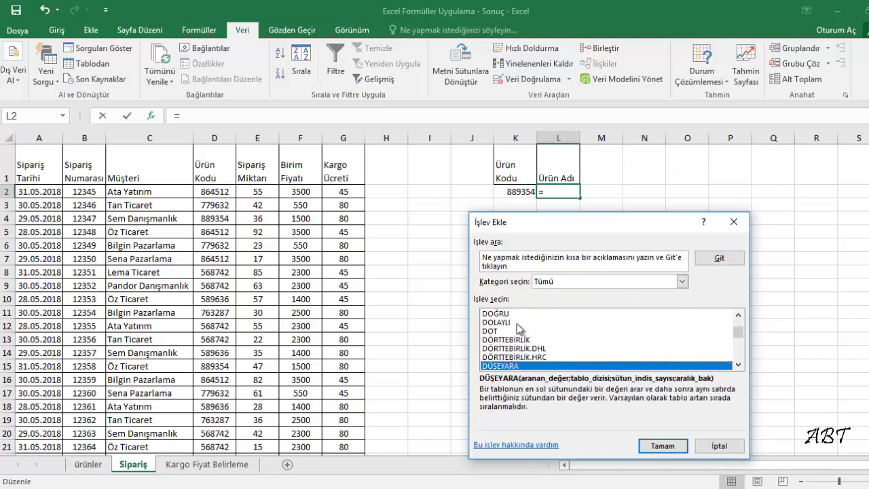
left_click(664, 448)
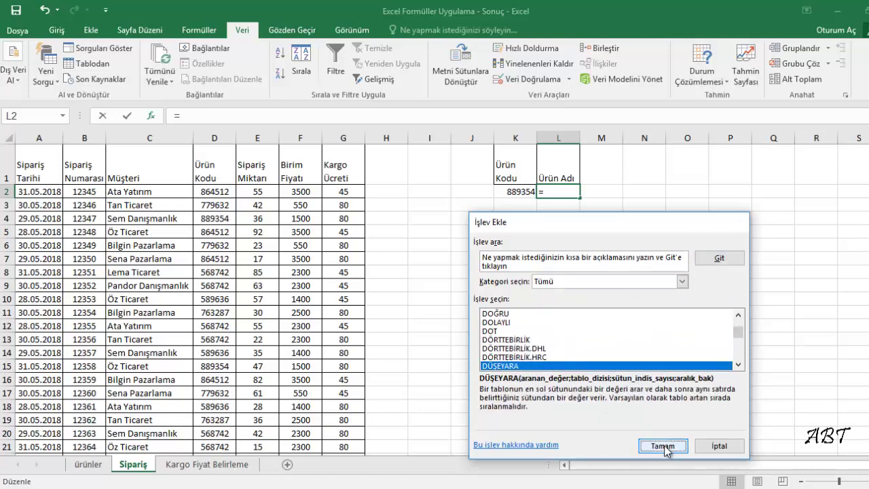
- Fill the DÜŞEYARA arguments with K2, ürünler!A:C, 2 and 0, and confirm
left_click(521, 194)
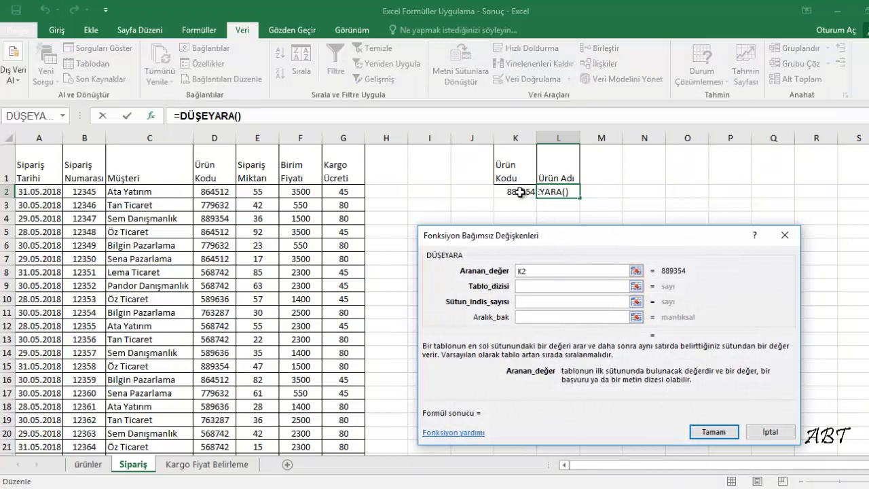
left_click(528, 285)
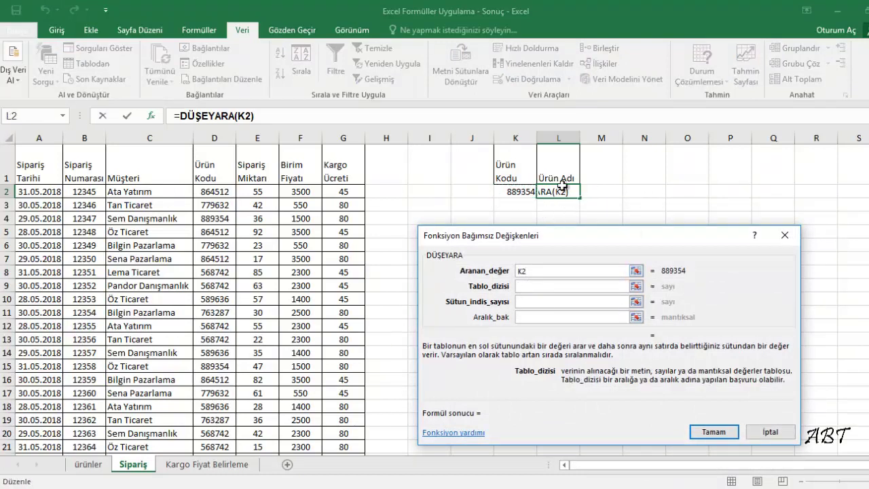
left_click(88, 465)
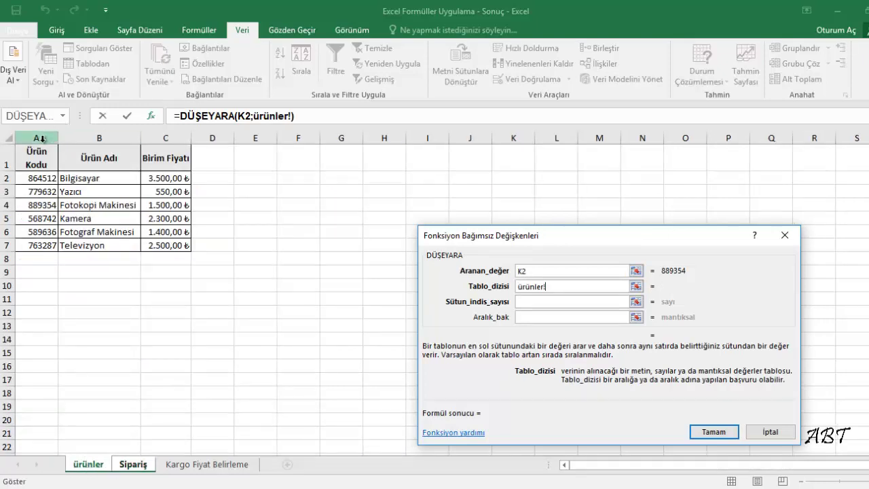
left_click_drag(39, 137, 159, 149)
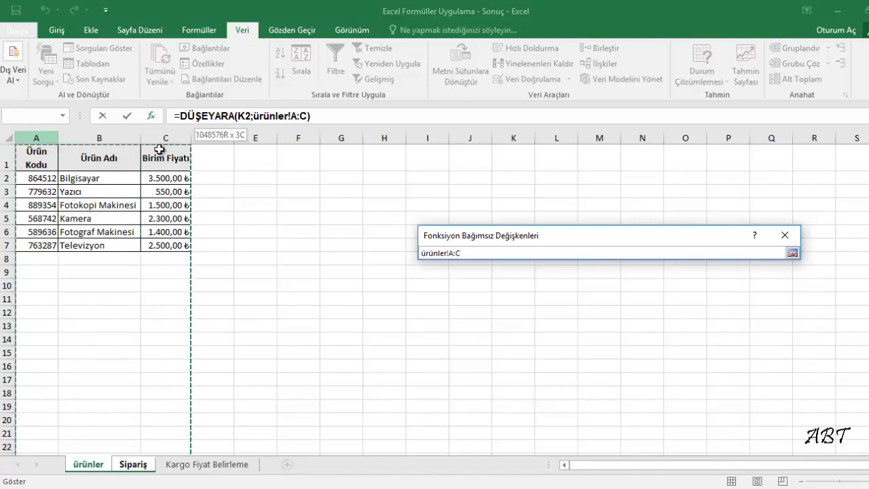
left_click_drag(159, 148, 158, 149)
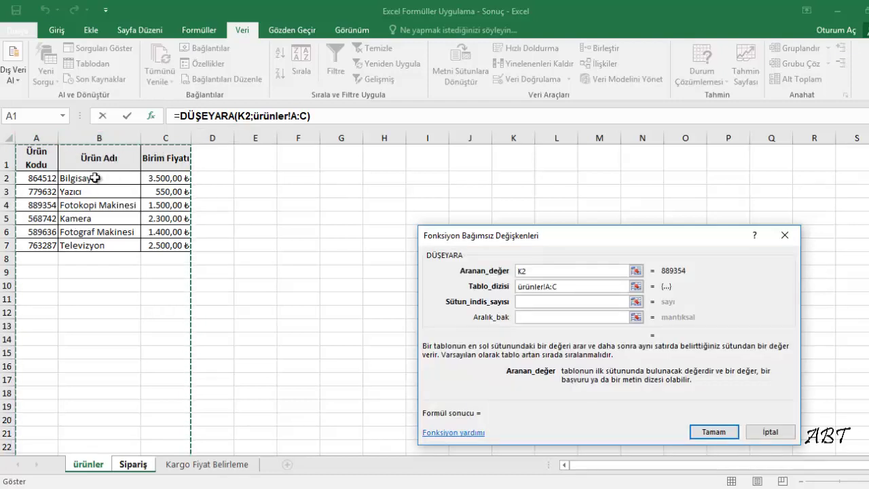
left_click(525, 305)
type("2")
key("Tab")
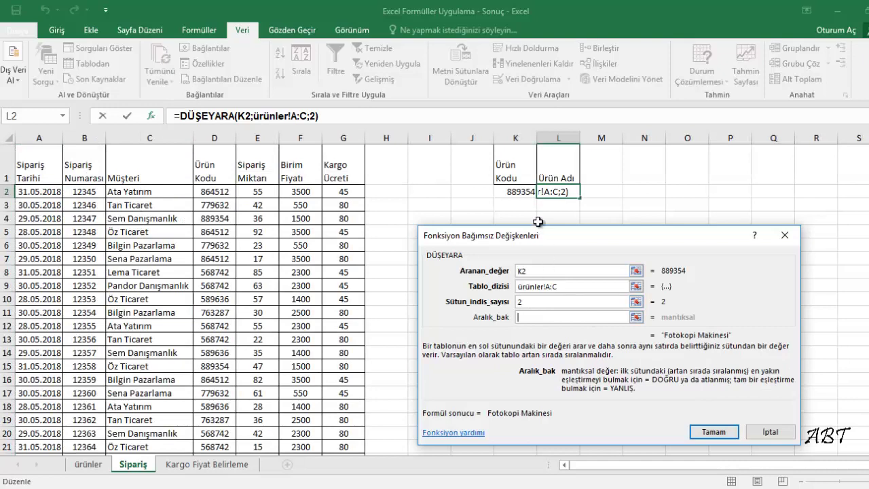
type("0")
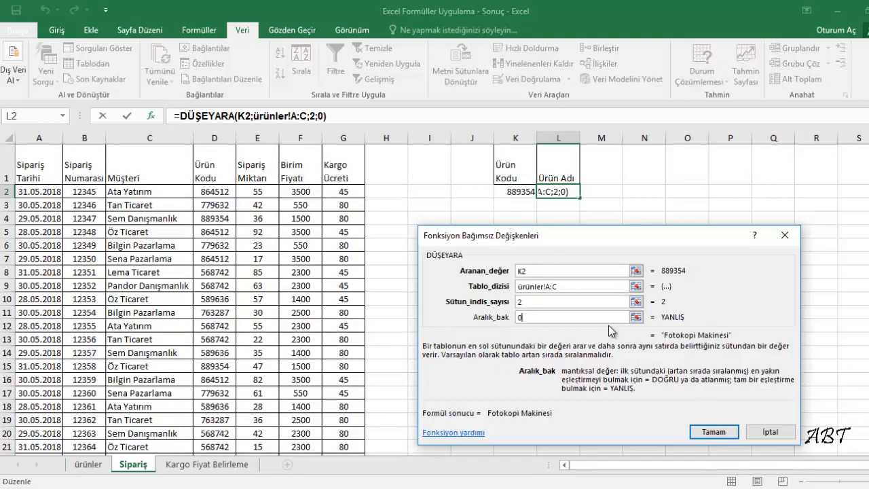
left_click(714, 432)
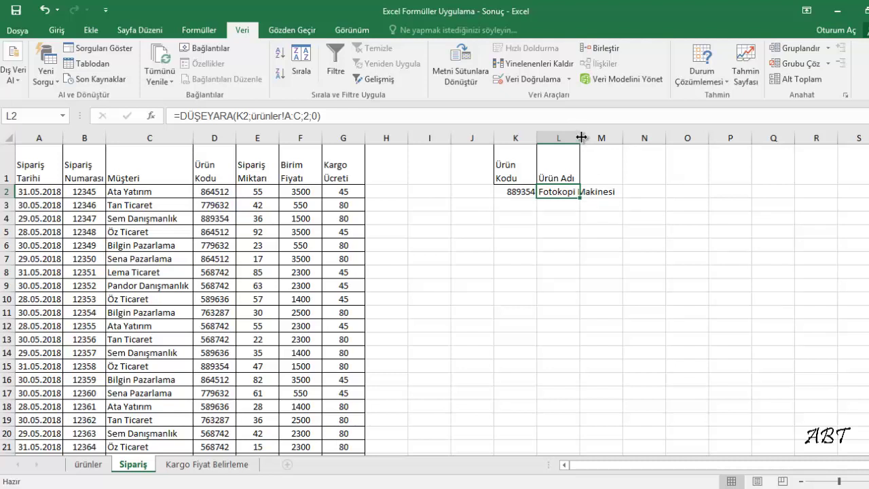
- Widen column L and switch K2 to product code 763287
left_click_drag(581, 135, 619, 135)
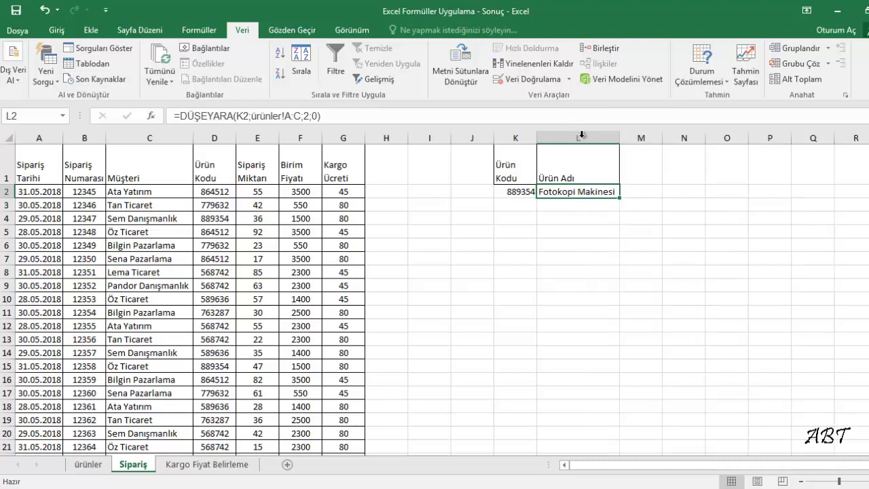
left_click(525, 191)
left_click(542, 191)
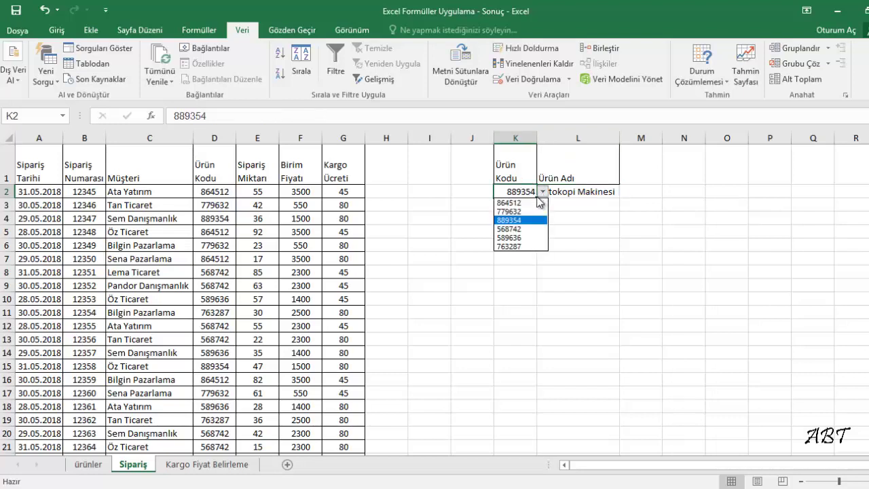
left_click(533, 245)
left_click(565, 241)
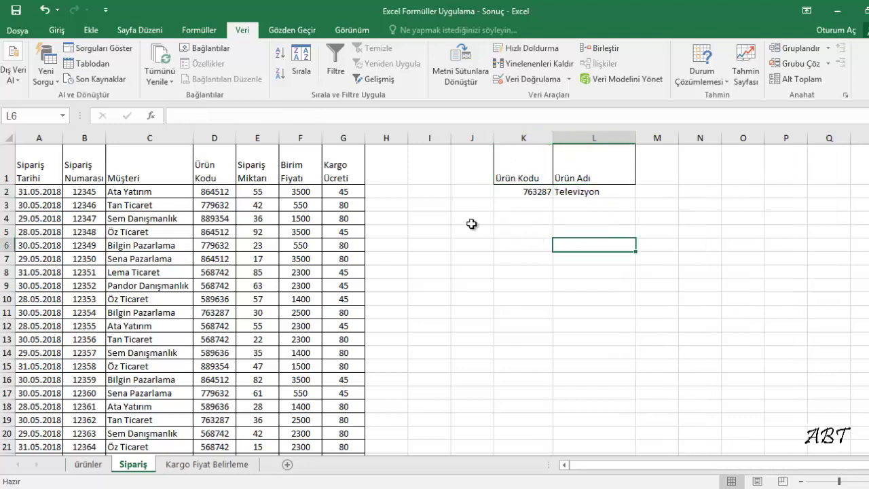
left_click(537, 192)
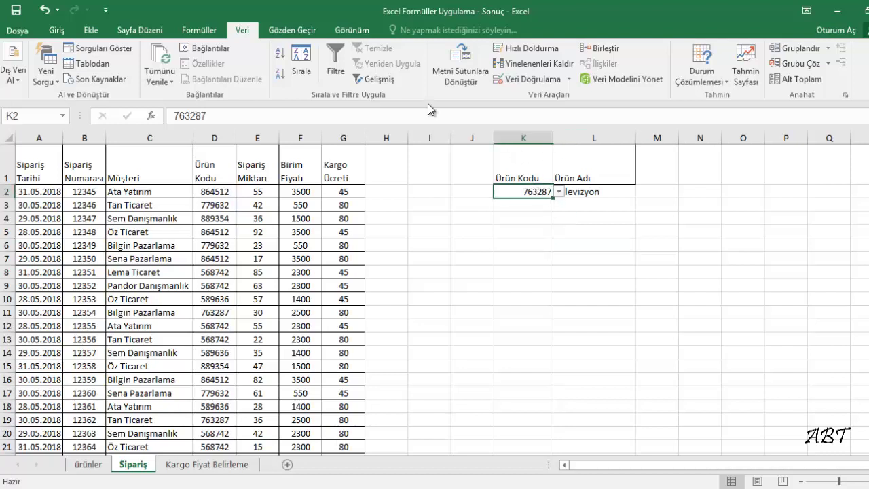
- Centre-align K2 and L2, then cycle K2 through 889354, 589636 and 864512, ending on 763287
left_click(59, 30)
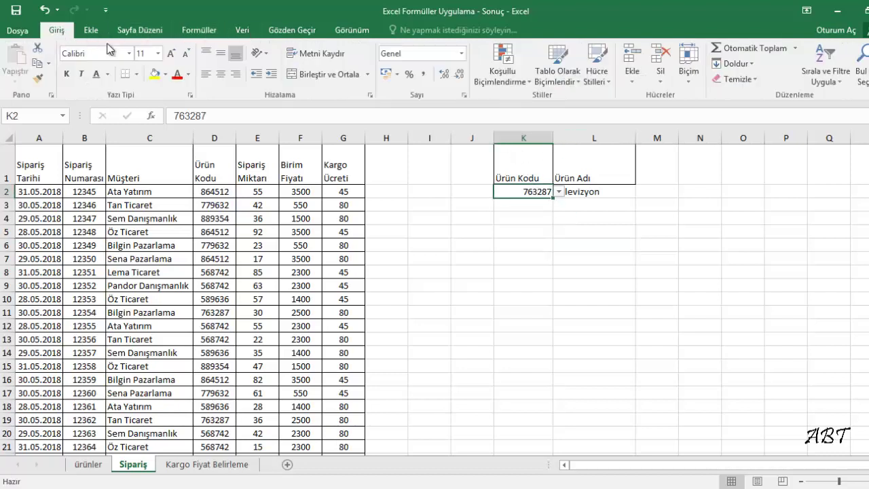
left_click(222, 73)
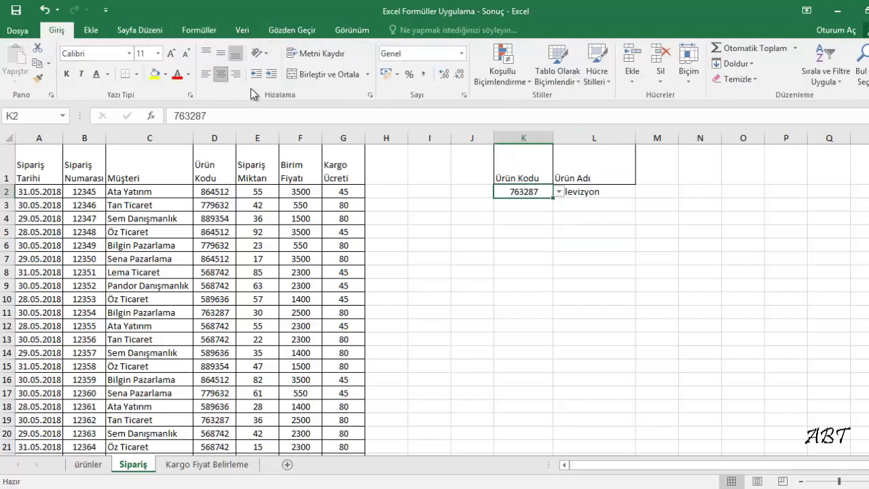
left_click(558, 193)
left_click(535, 218)
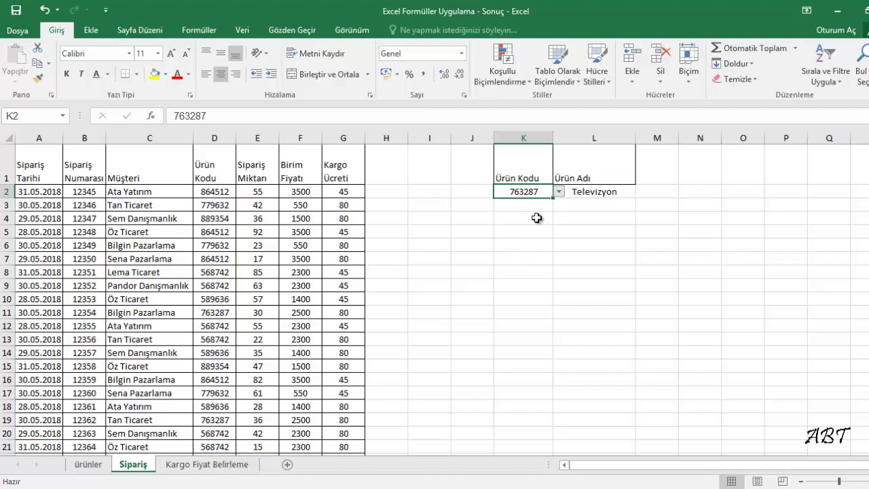
left_click(559, 193)
left_click(530, 237)
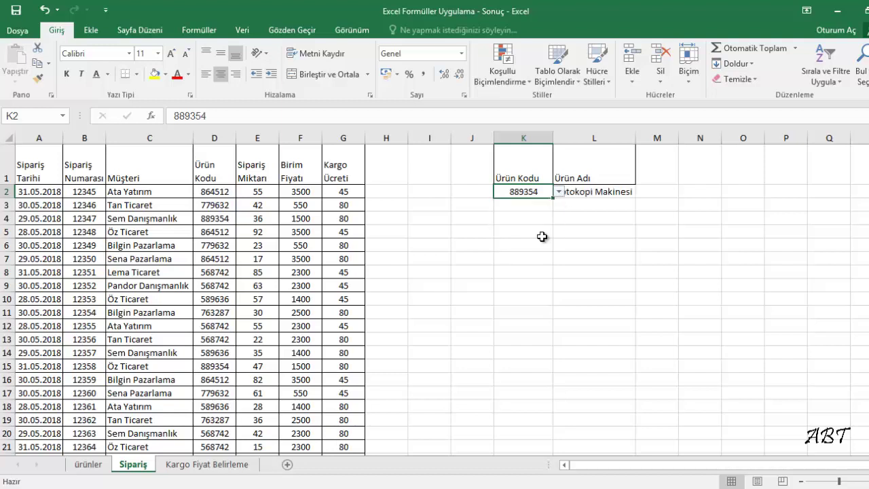
left_click(558, 193)
left_click(541, 220)
left_click(555, 193)
left_click(538, 202)
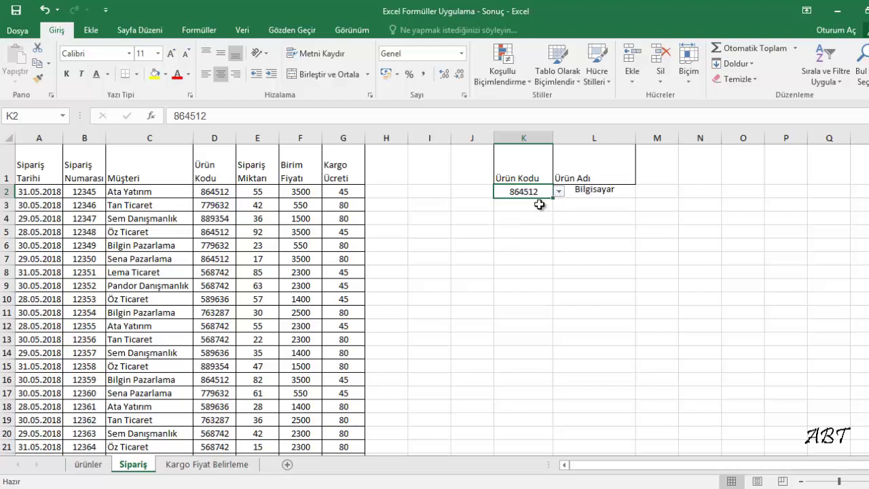
left_click(558, 193)
left_click(533, 246)
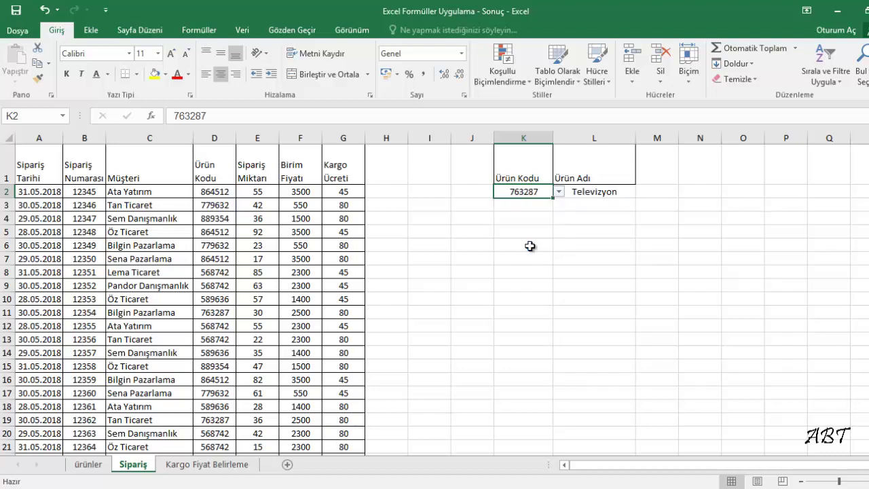